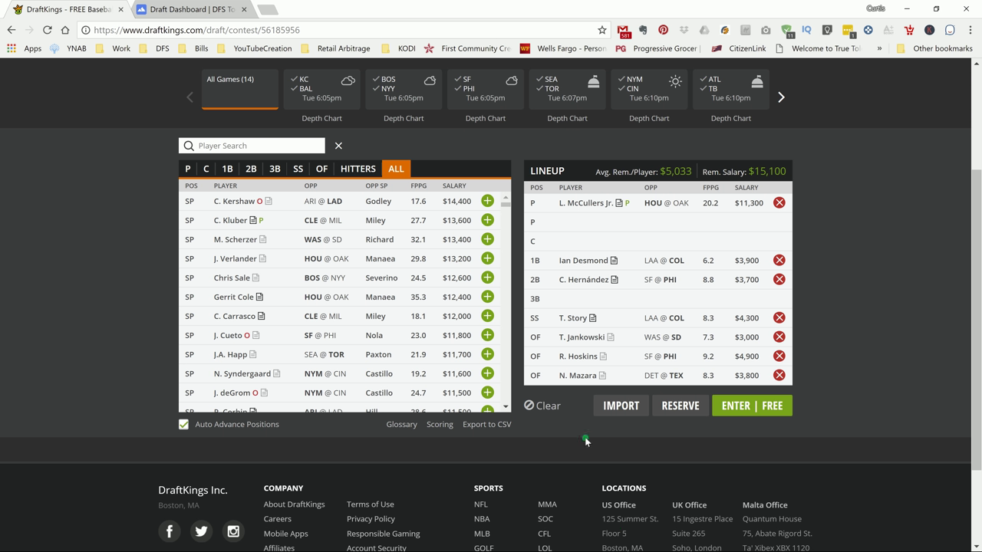
left_click(585, 203)
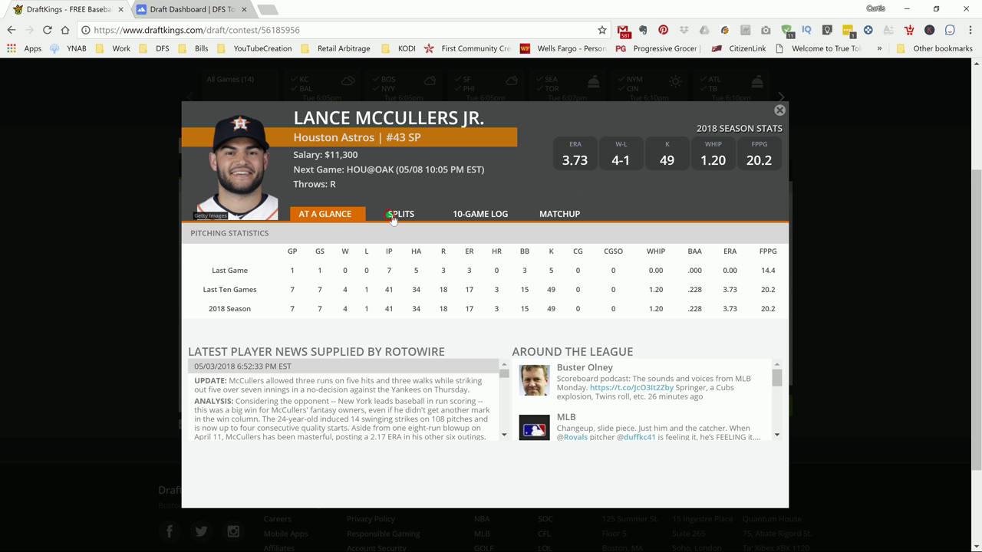
left_click(389, 216)
left_click(486, 218)
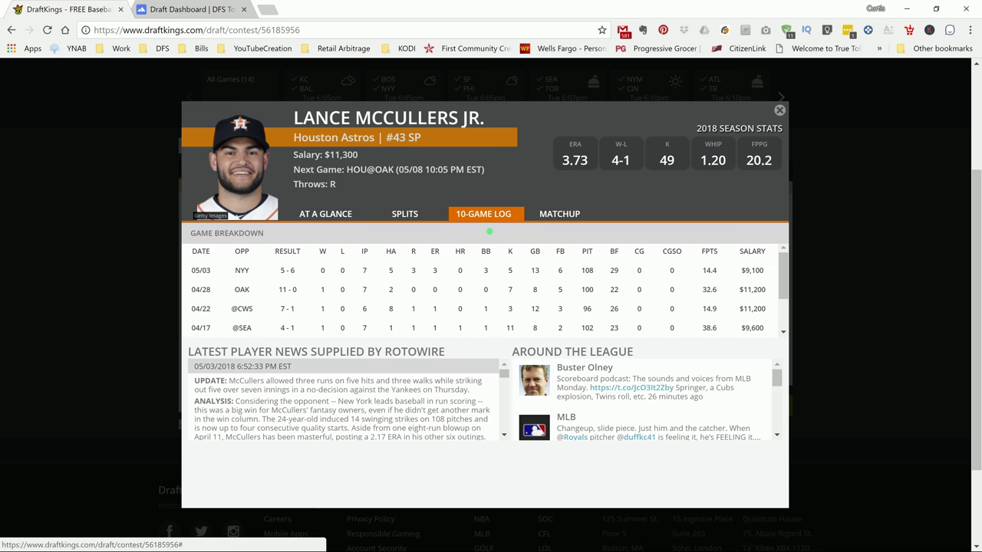
left_click(424, 216)
key("Escape")
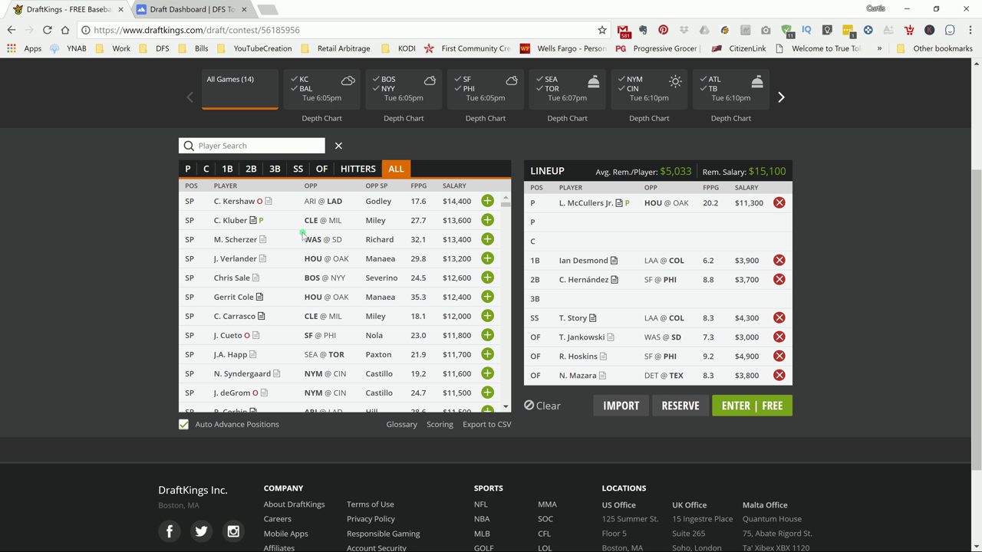
left_click(234, 222)
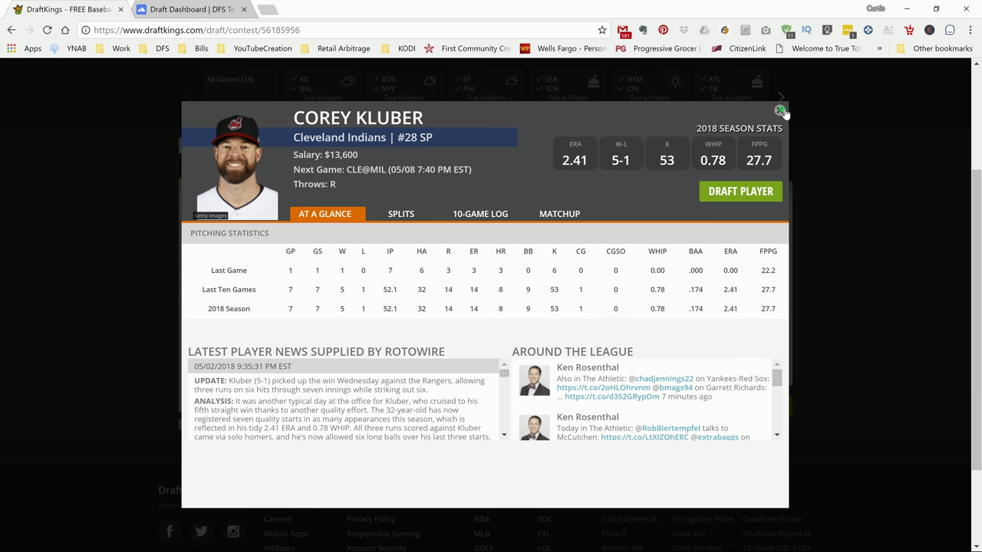
left_click(476, 215)
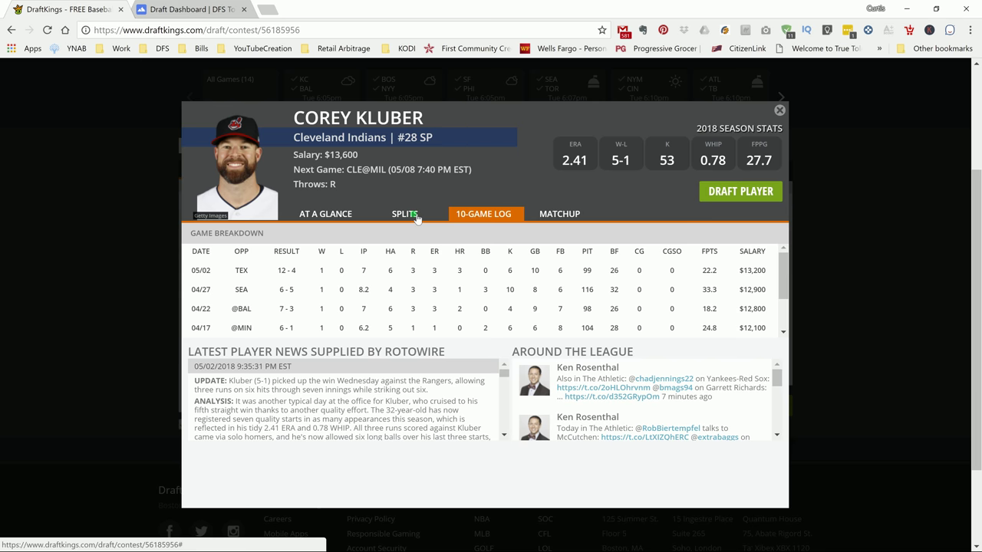
left_click(416, 219)
left_click(480, 217)
left_click(780, 110)
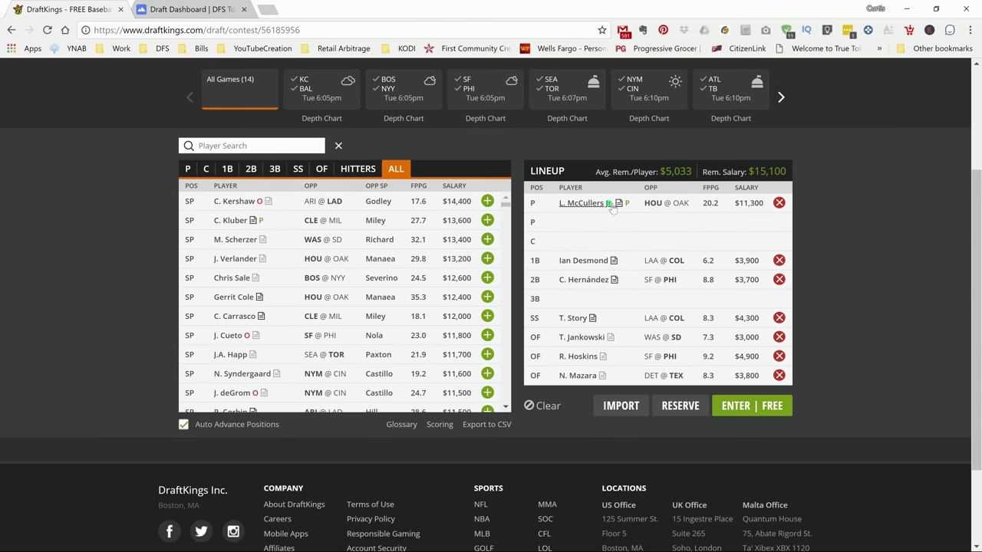
left_click(587, 261)
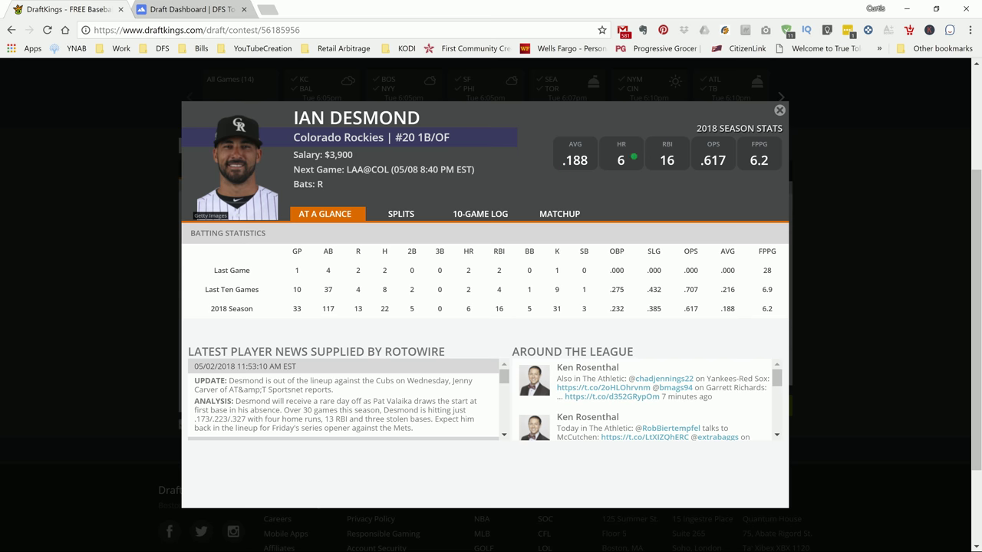
left_click(481, 214)
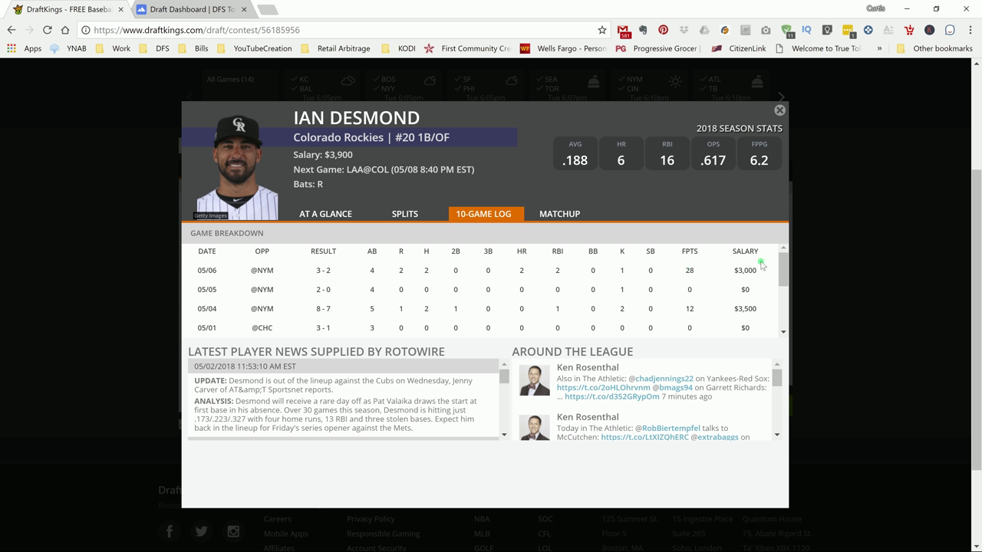
mouse_move(781, 277)
left_mouse_down()
mouse_move(781, 313)
mouse_move(781, 264)
left_mouse_up()
left_click(780, 111)
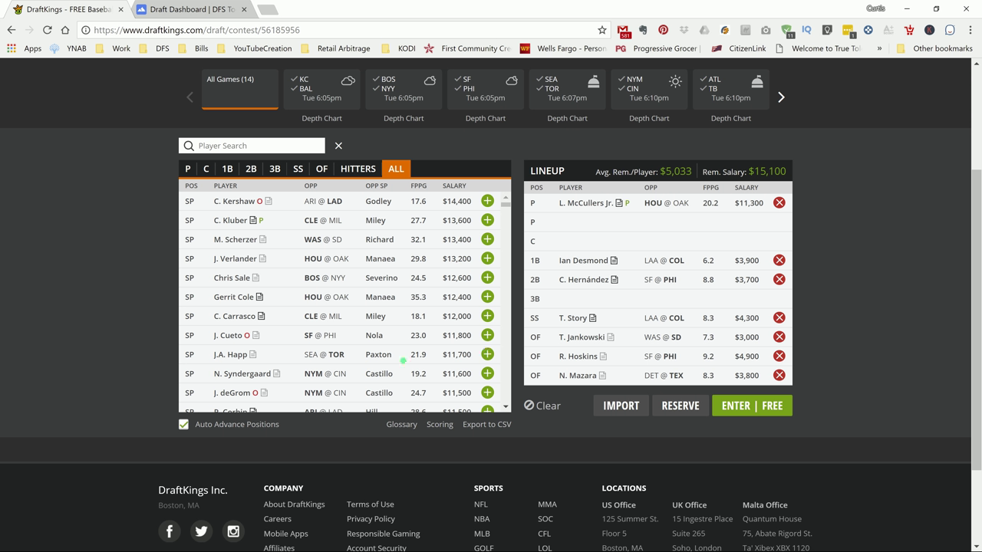
left_click(583, 279)
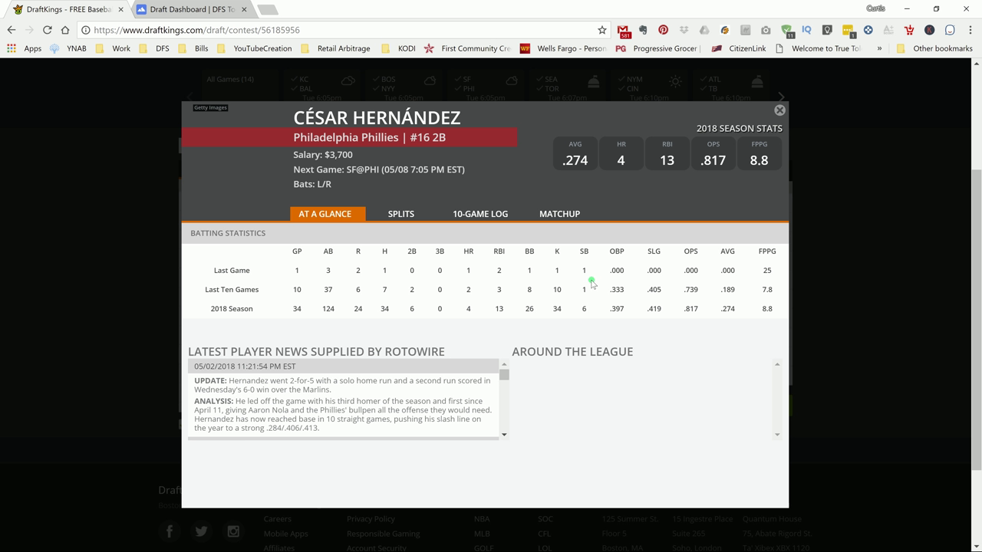
left_click(483, 218)
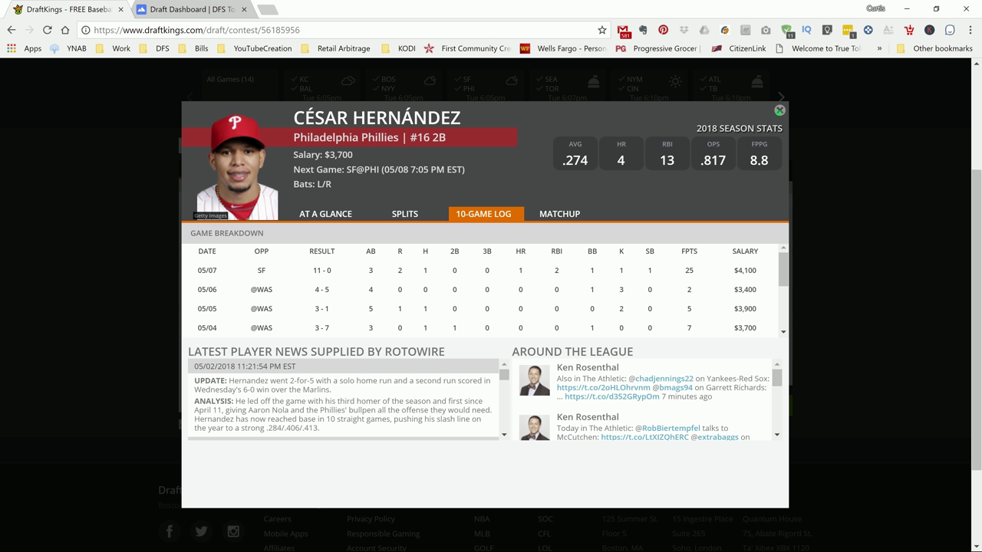
left_click(779, 110)
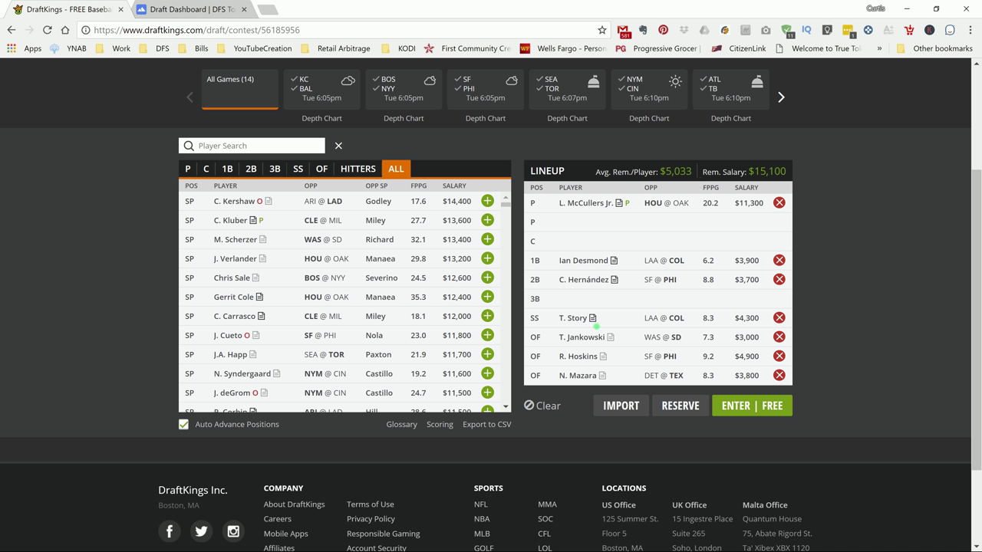
left_click(569, 317)
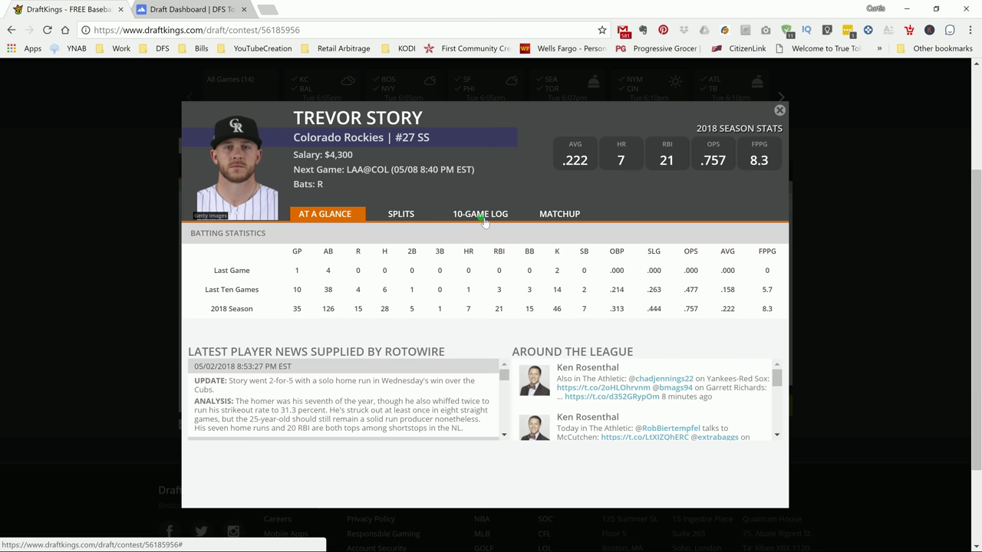
left_click(483, 218)
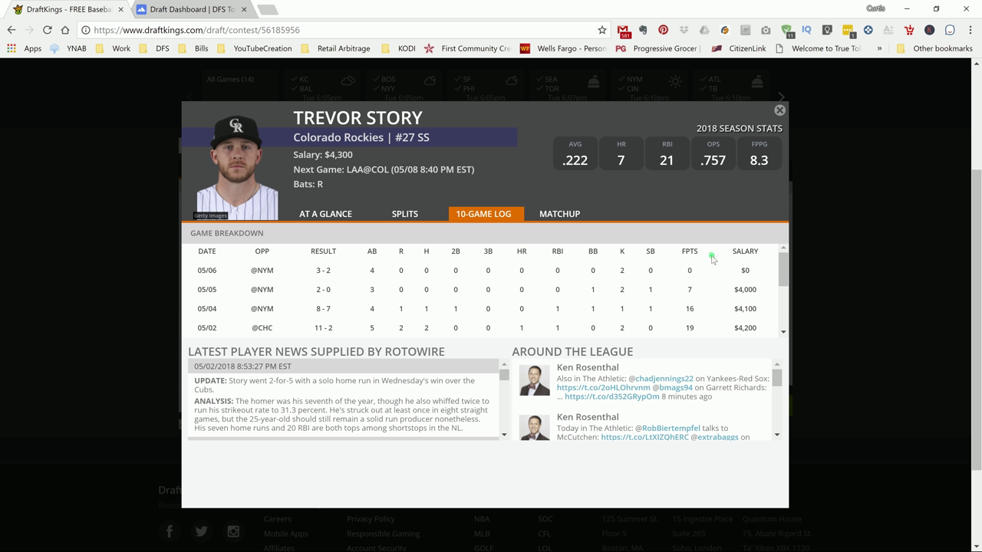
left_click(779, 110)
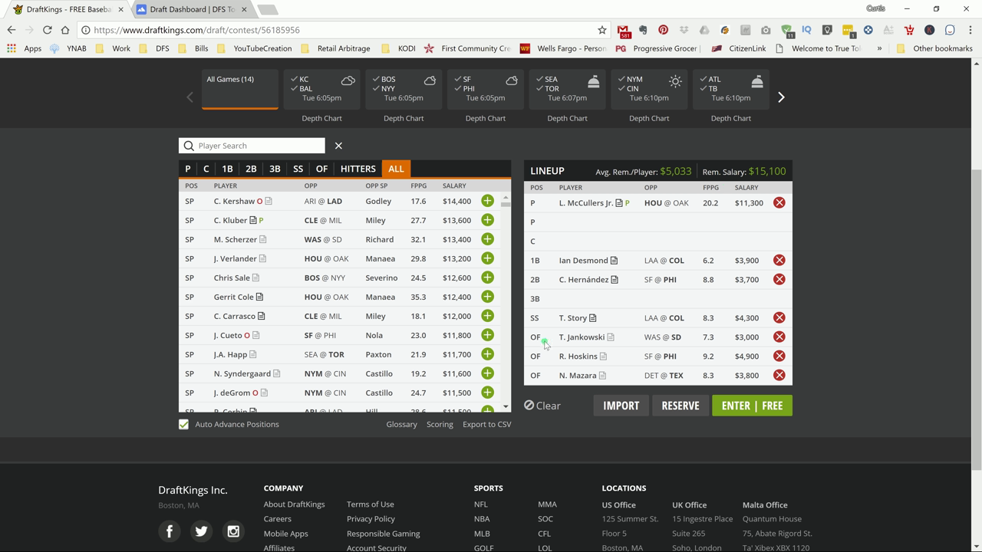
Check Travis Jankowski's 10-game log on his player card, then close the card
left_click(583, 337)
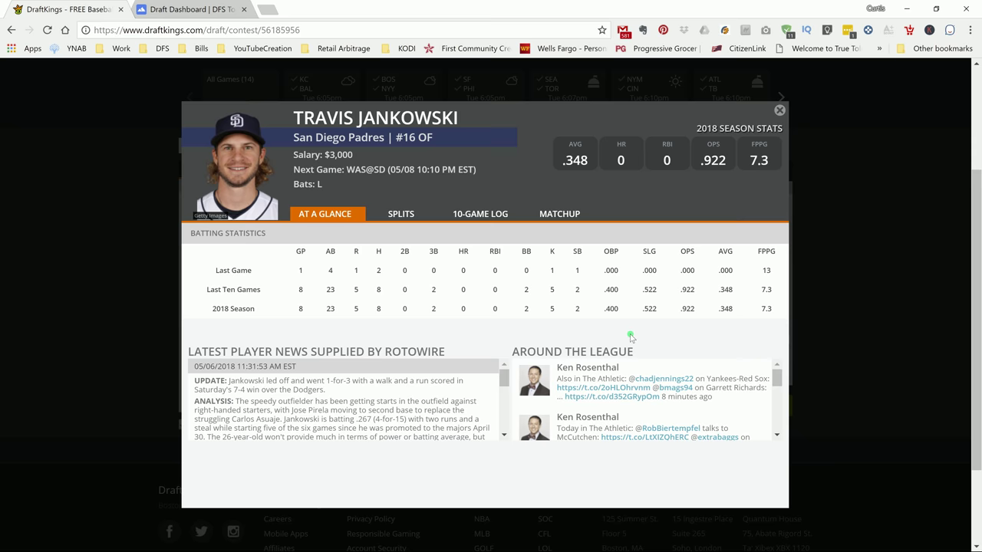
left_click(485, 214)
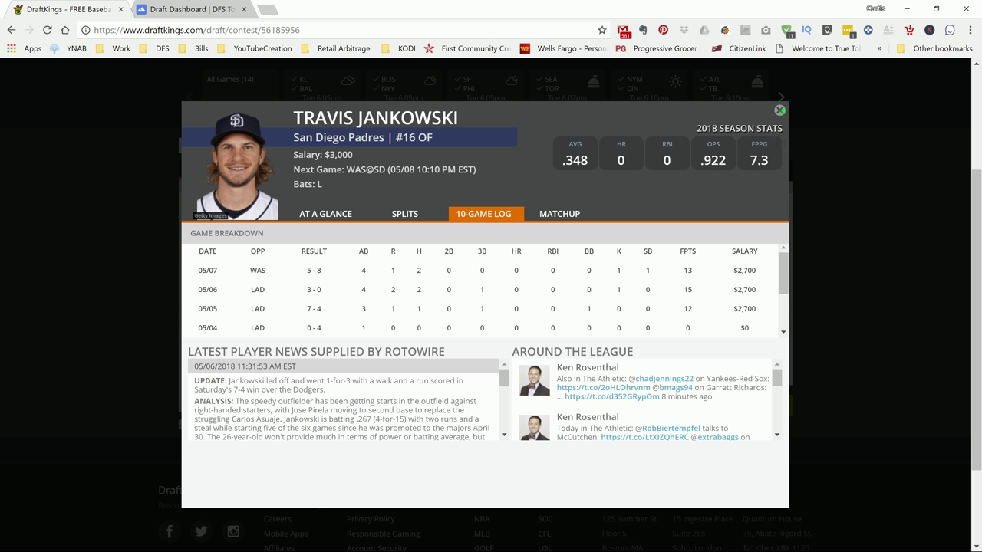
left_click(780, 112)
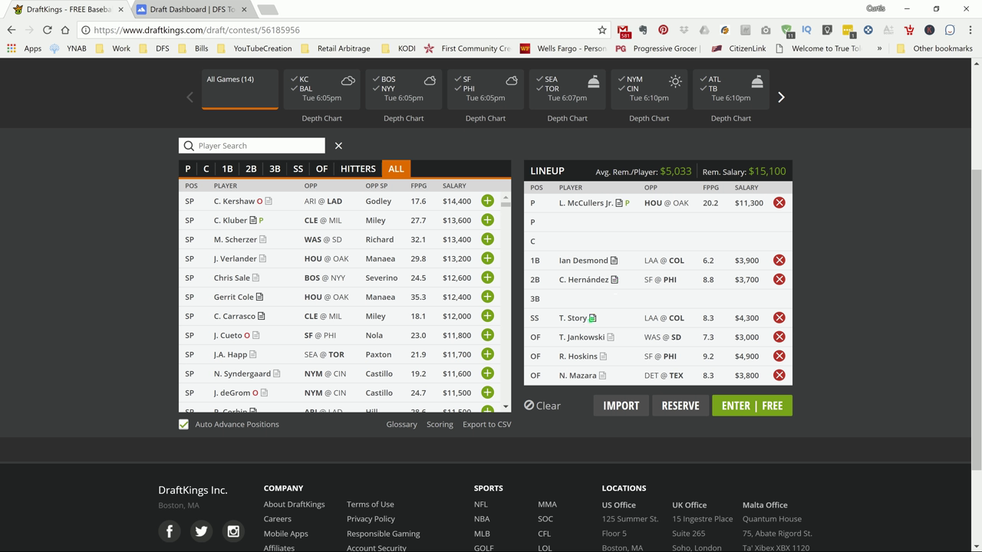
Review Rhys Hoskins' at-a-glance batting stats on his player card, then close it
left_click(581, 356)
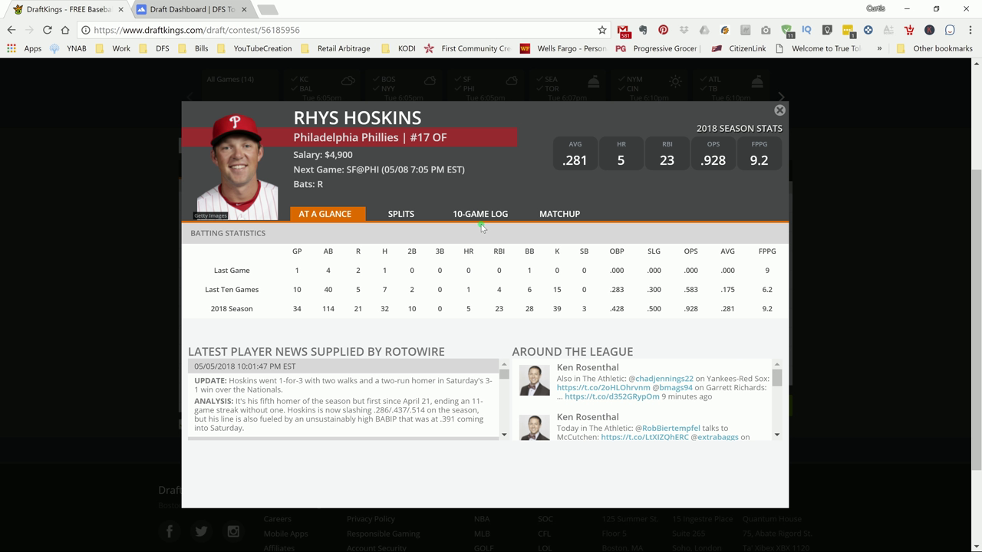
left_click(781, 111)
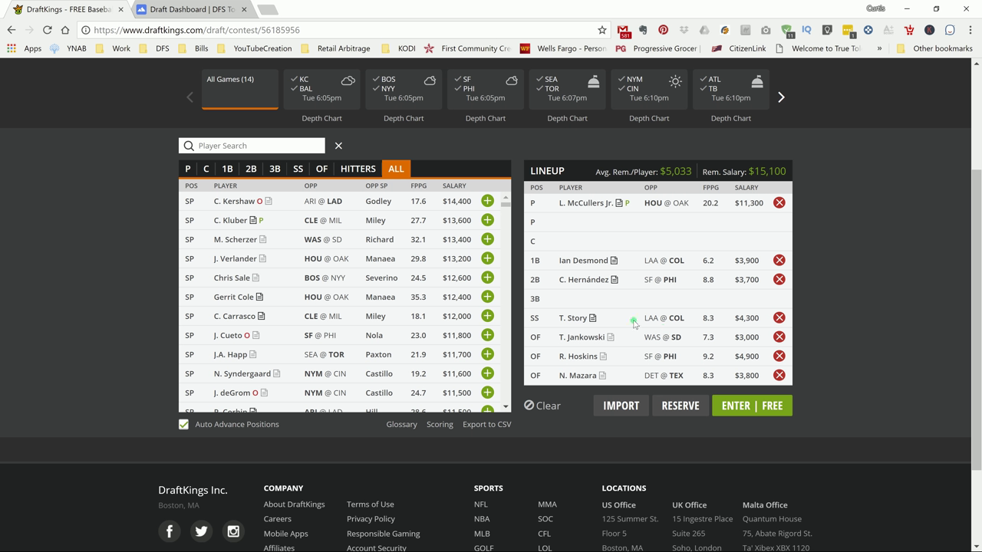
left_click(589, 380)
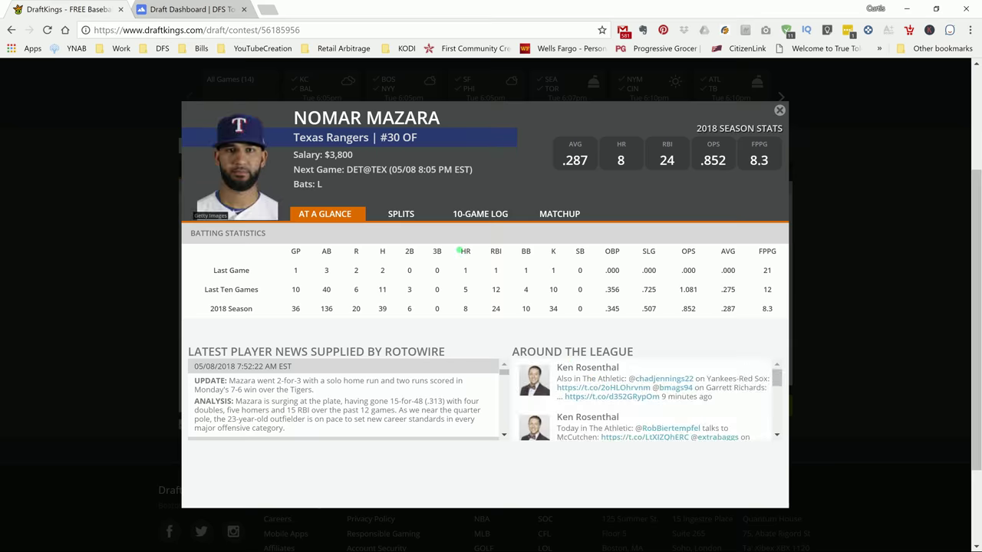
left_click(421, 216)
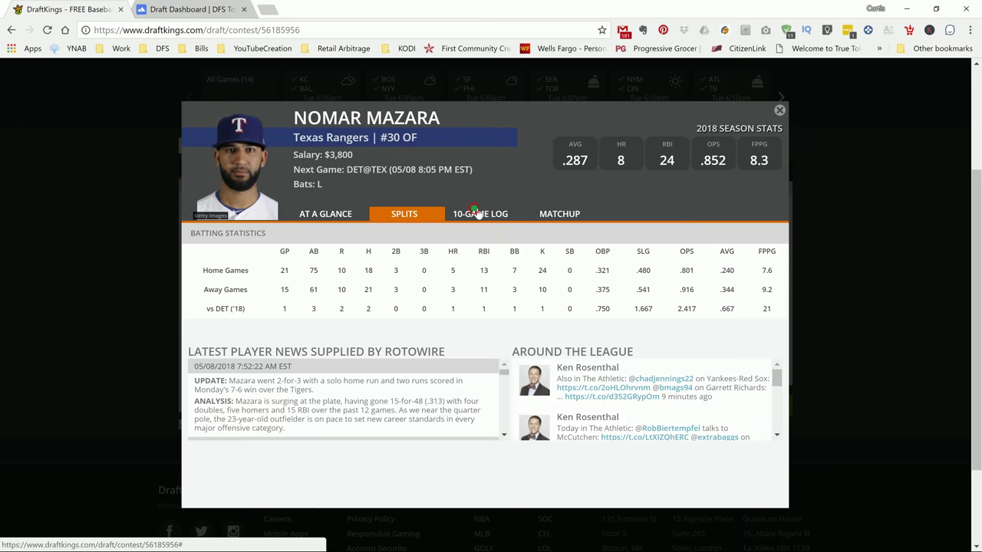
left_click(477, 214)
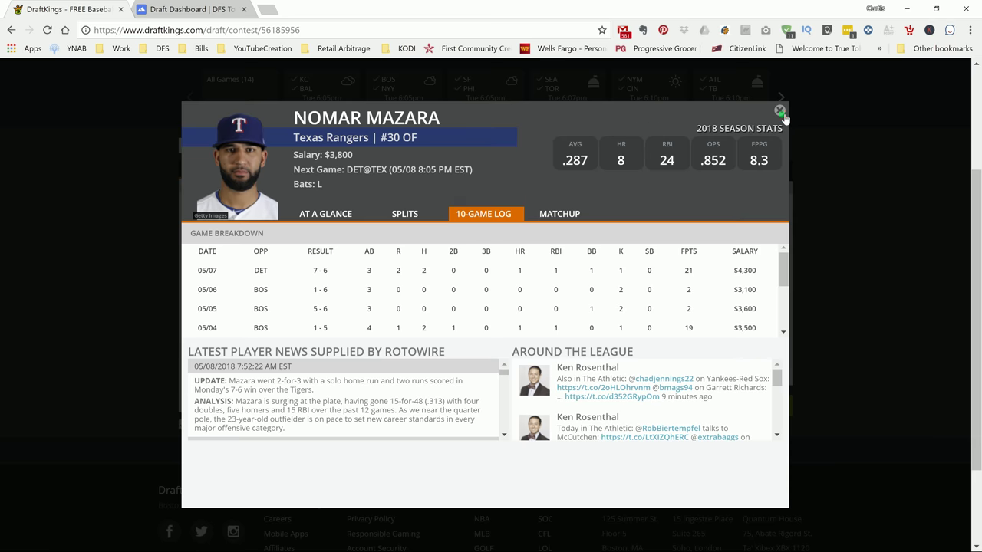
left_click(780, 112)
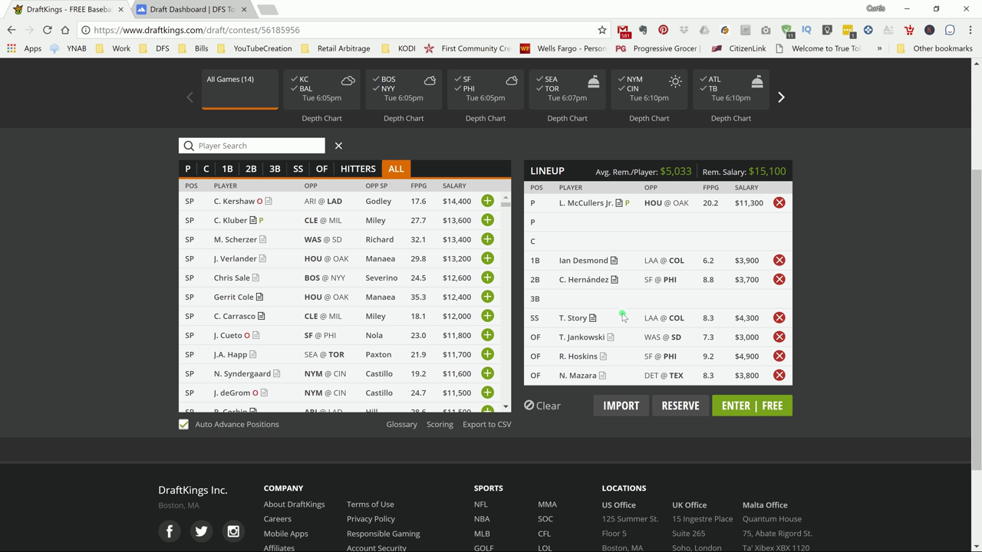
Show Draft Dashboard's 1B Position Optimizer for the 2018-05-08 7:05pm 14-game main slate
left_click(197, 10)
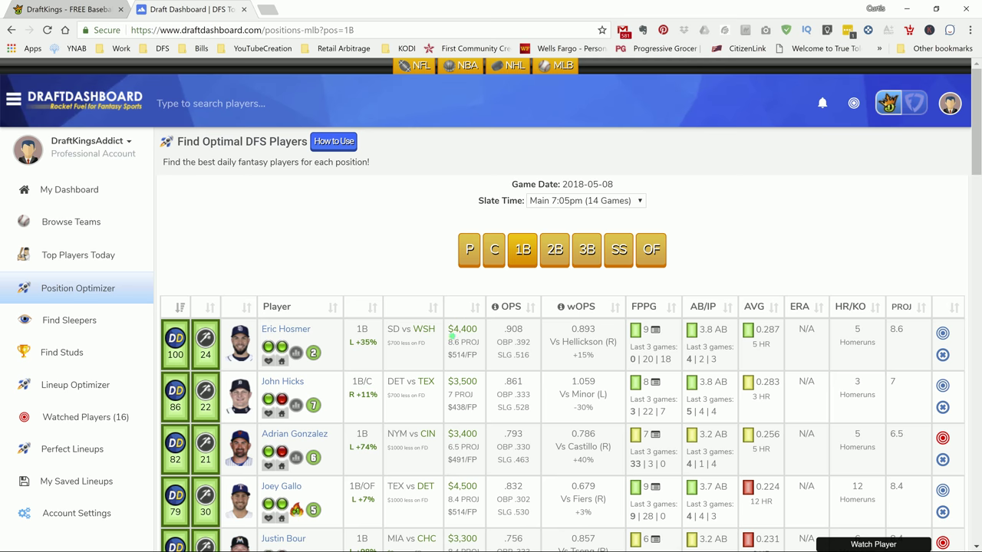
mouse_move(372, 451)
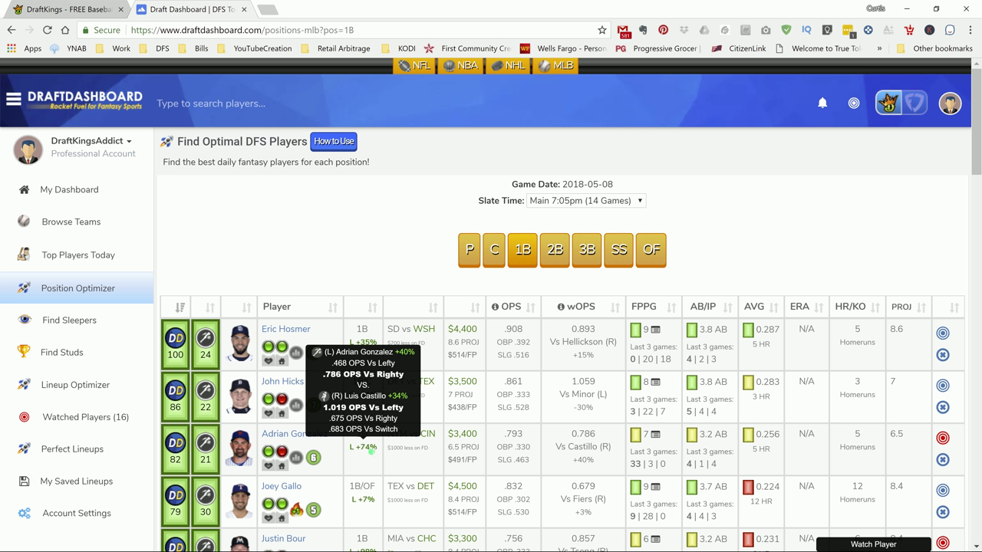